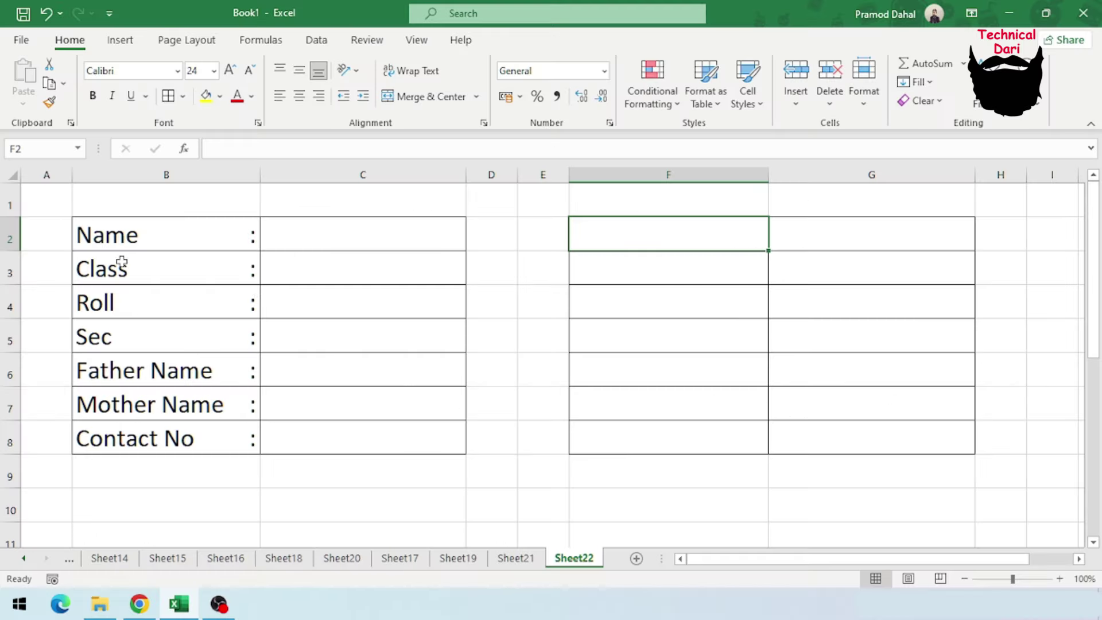
Review the existing column B labels: Name, Class, Roll, Sec, Father Name, Mother Name, Contact No.
drag(97, 227, 432, 438)
click(114, 175)
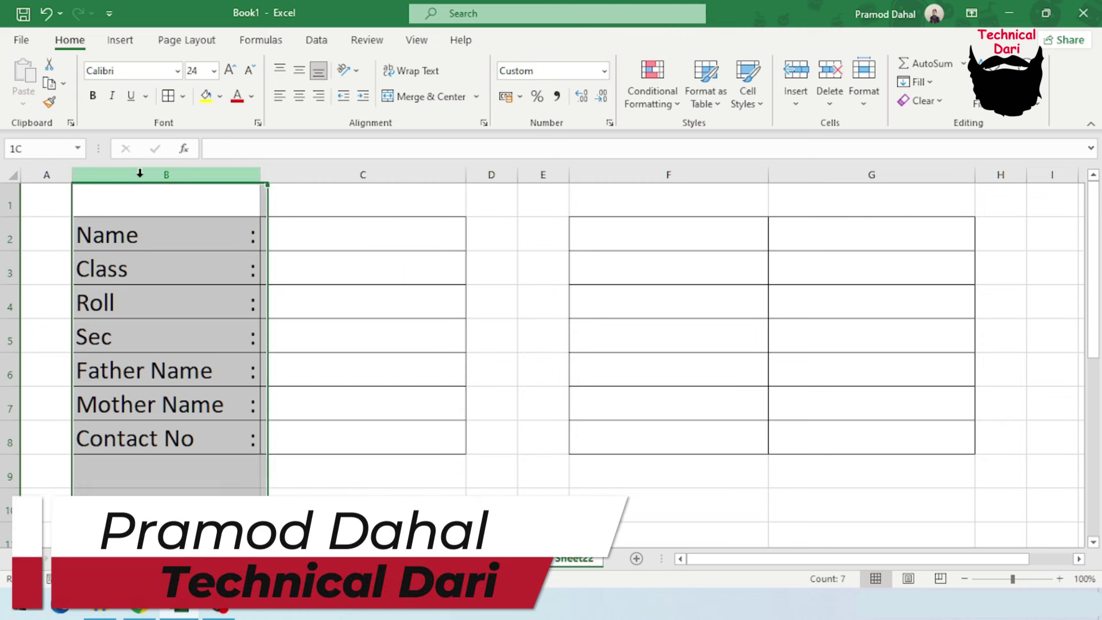
click(321, 175)
click(165, 173)
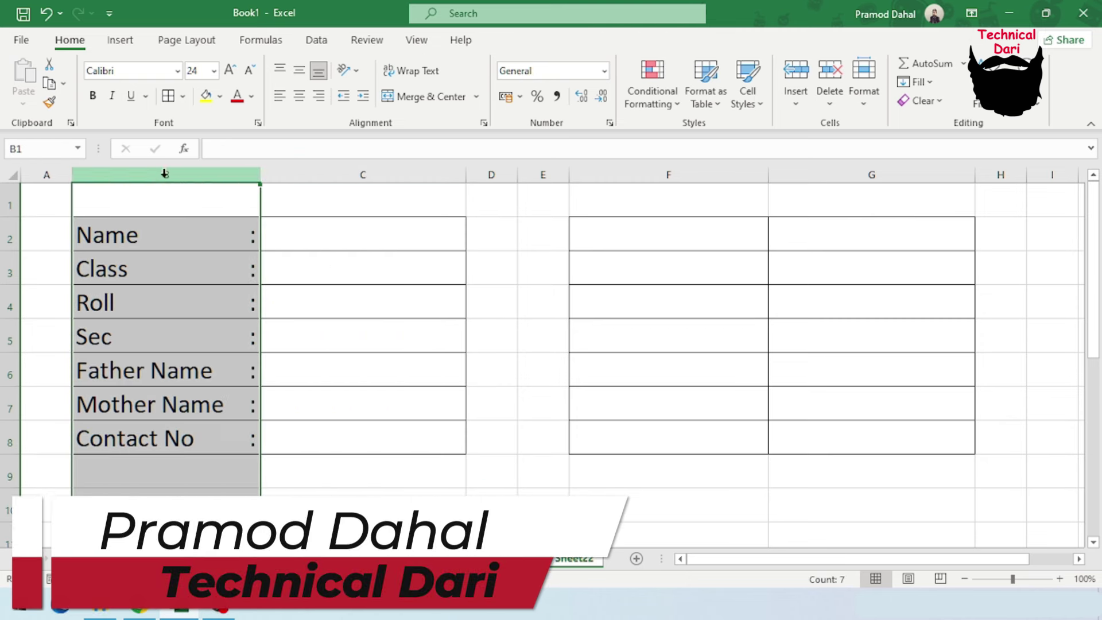
click(182, 244)
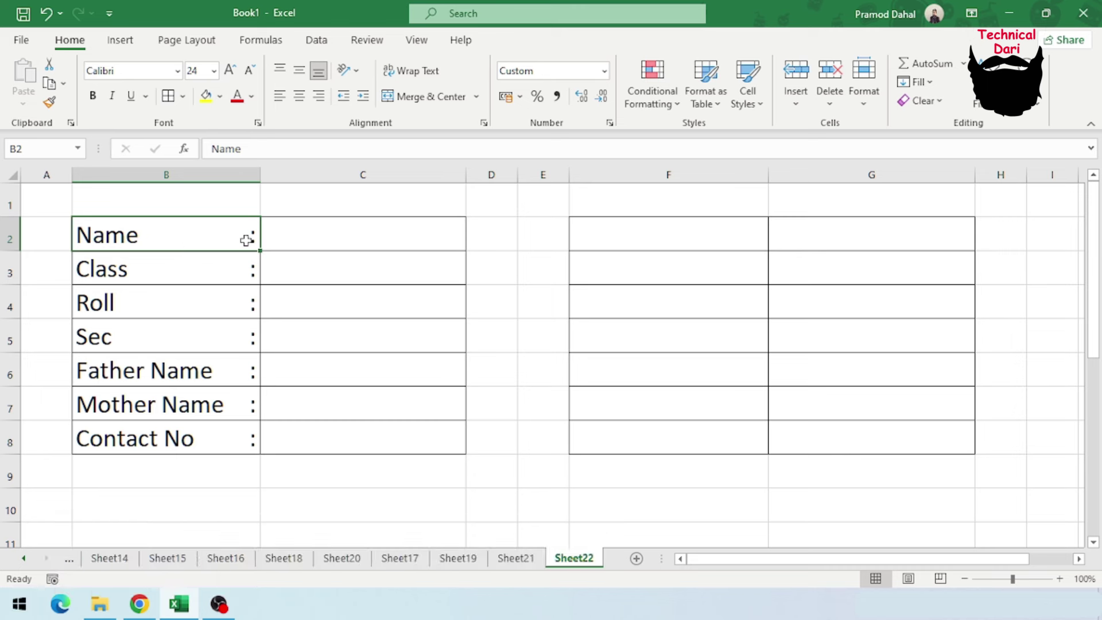
click(119, 269)
click(122, 302)
click(132, 338)
click(148, 374)
click(167, 405)
click(174, 441)
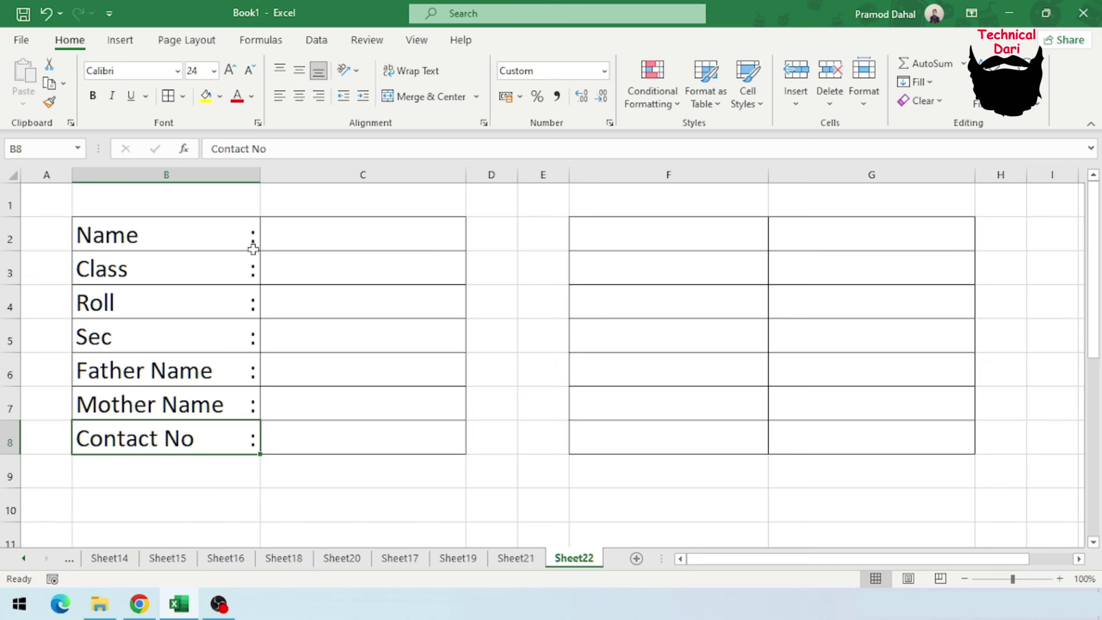
Select the label cells B2 to B8.
click(668, 233)
drag(198, 237, 217, 459)
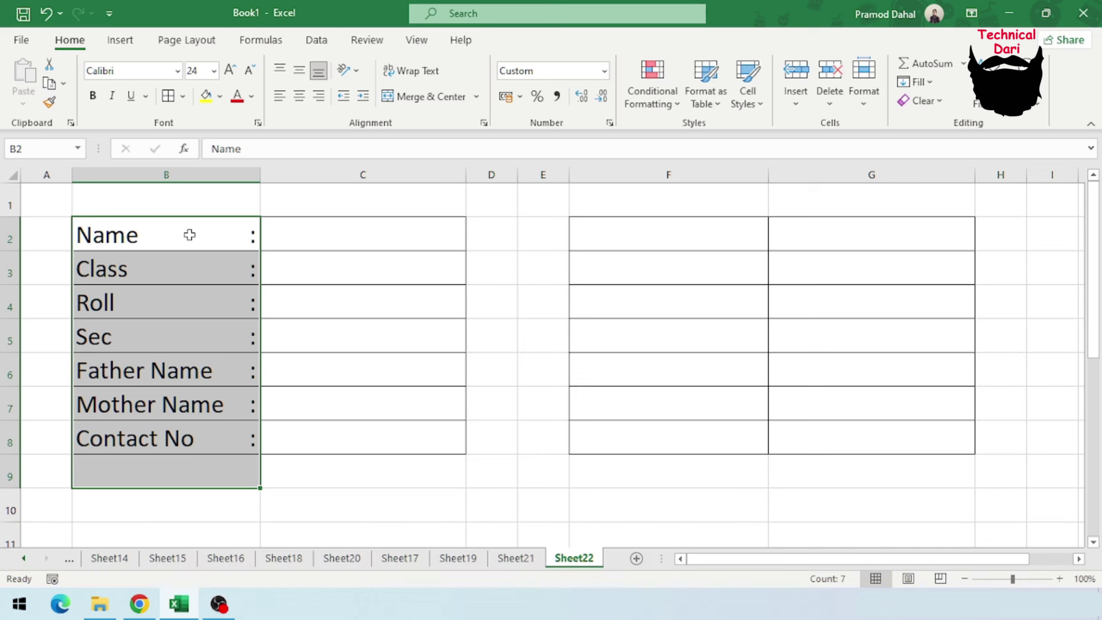
drag(189, 234, 192, 427)
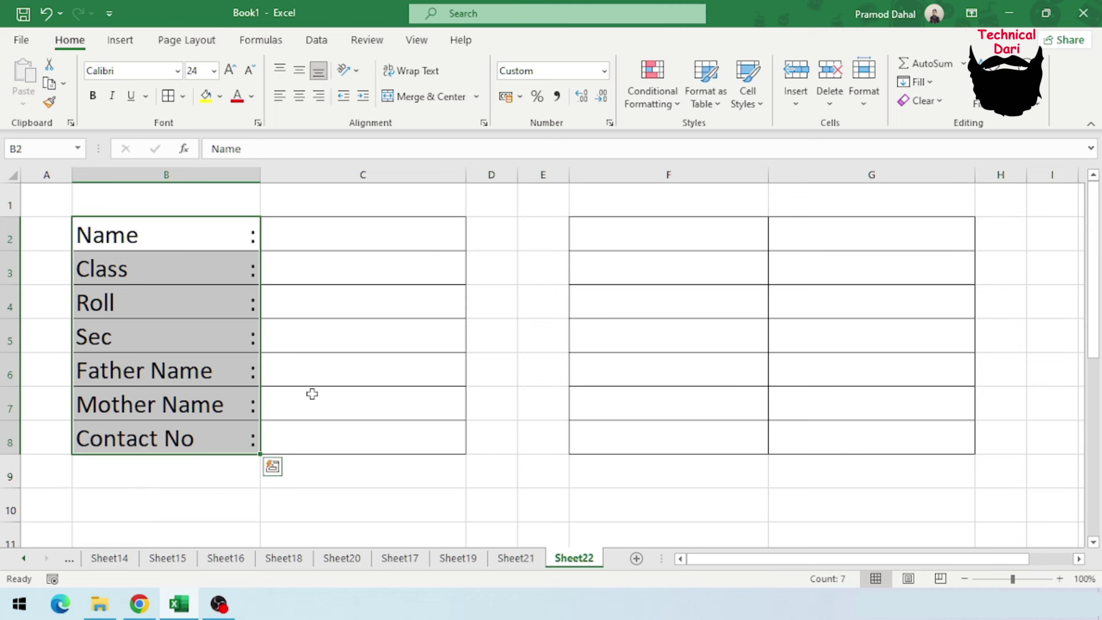
drag(177, 233, 191, 435)
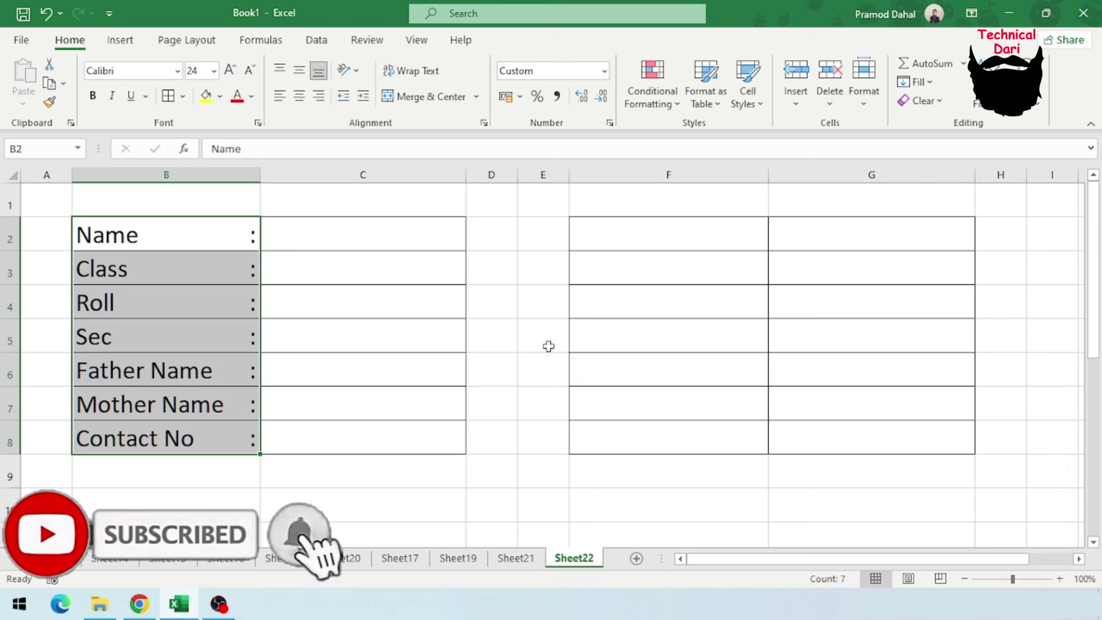
Enter 'Name :' in F2 and pad it with spaces to push the colon right.
click(626, 237)
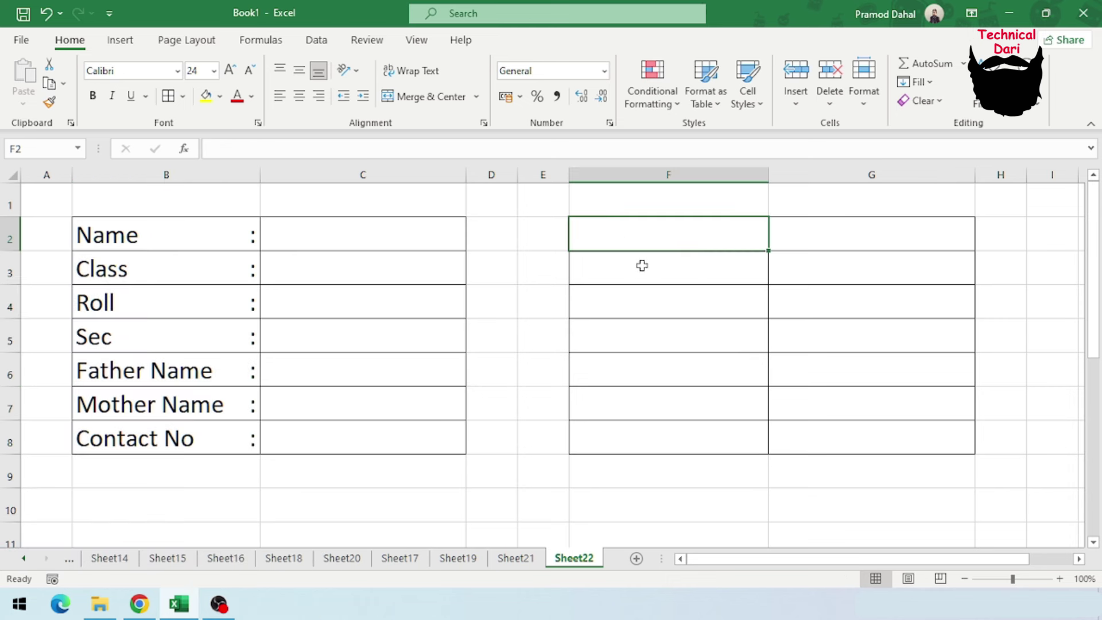
text(Name)
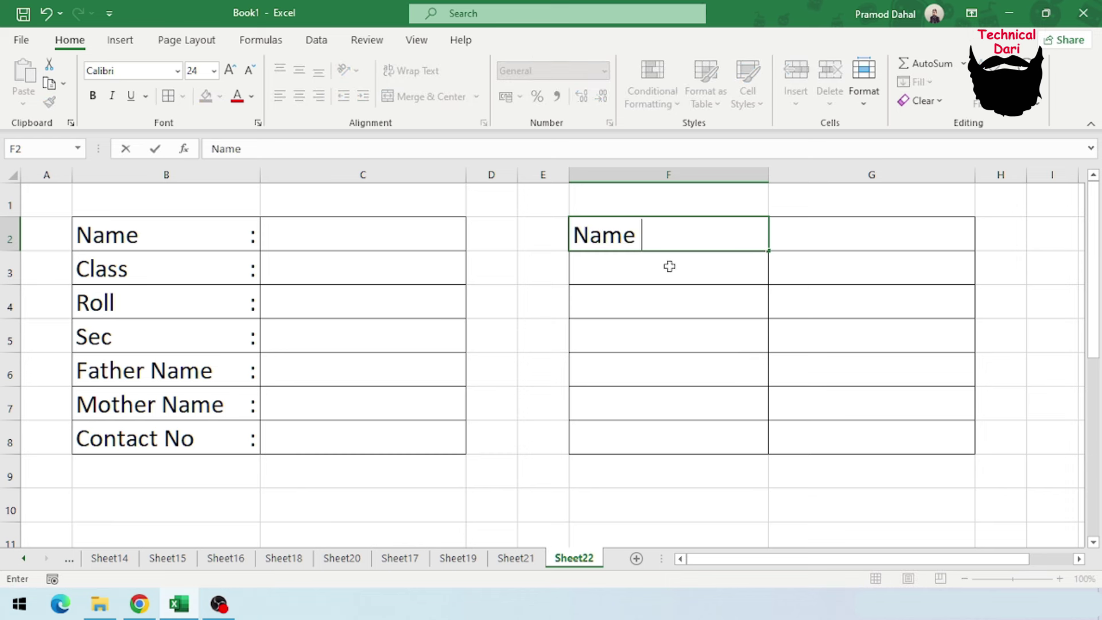
text( :)
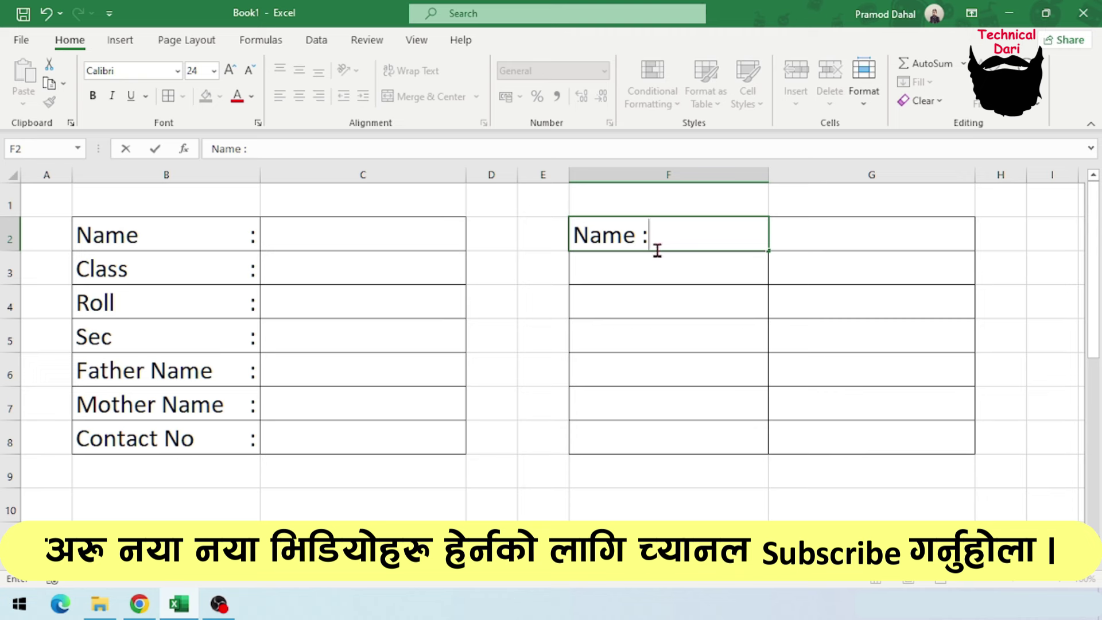
click(684, 310)
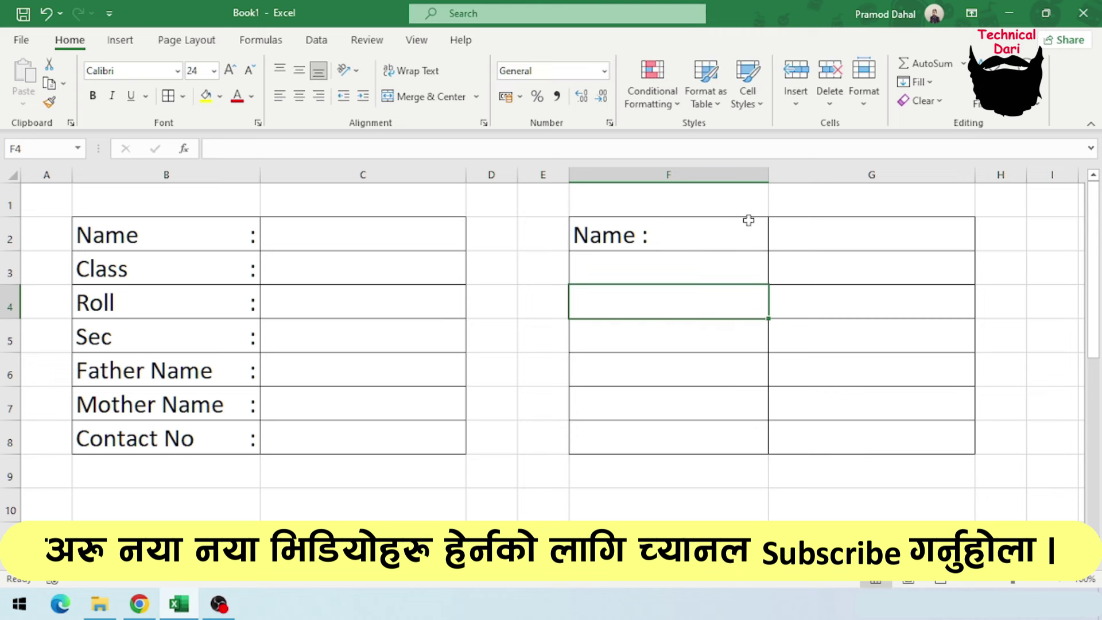
double_click(642, 236)
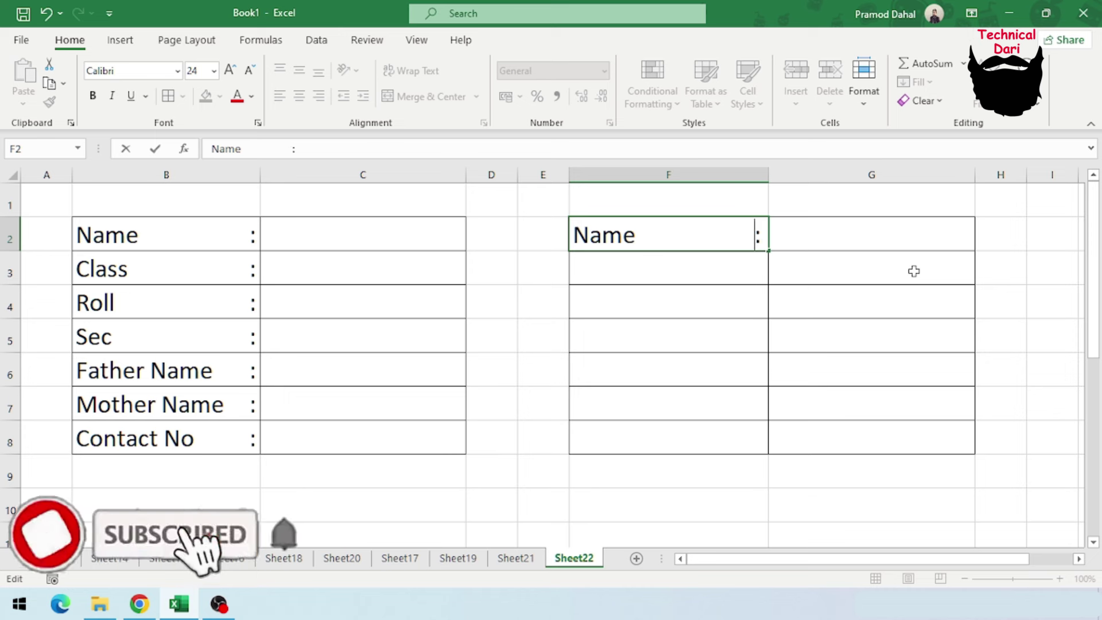
key(BackSpace)
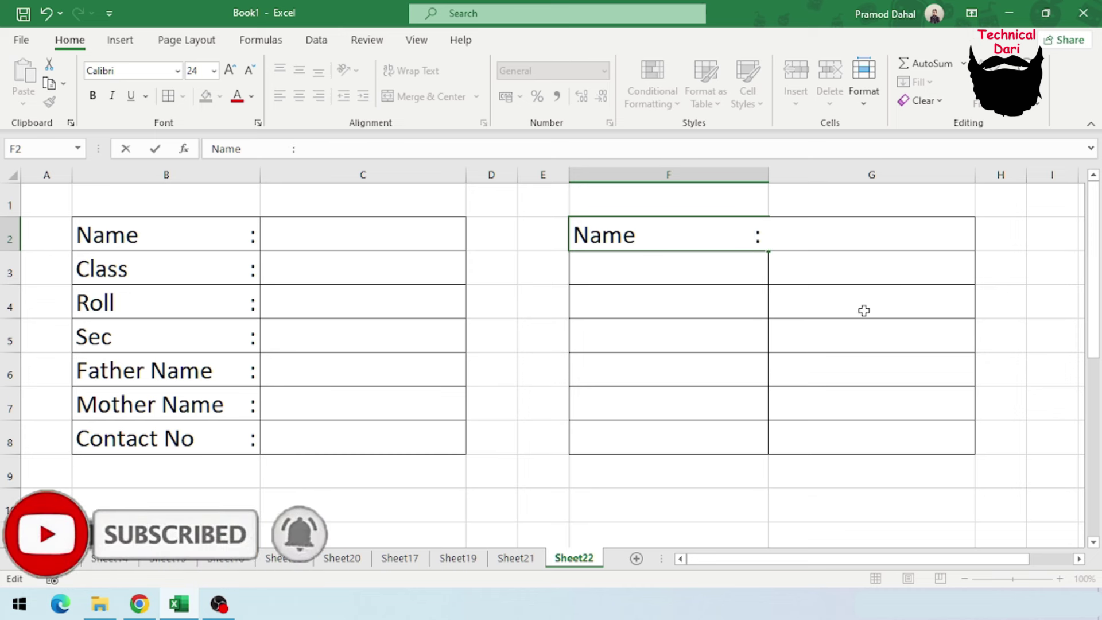
click(861, 308)
Type the test entry 'jkjhkj' into F3.
click(655, 261)
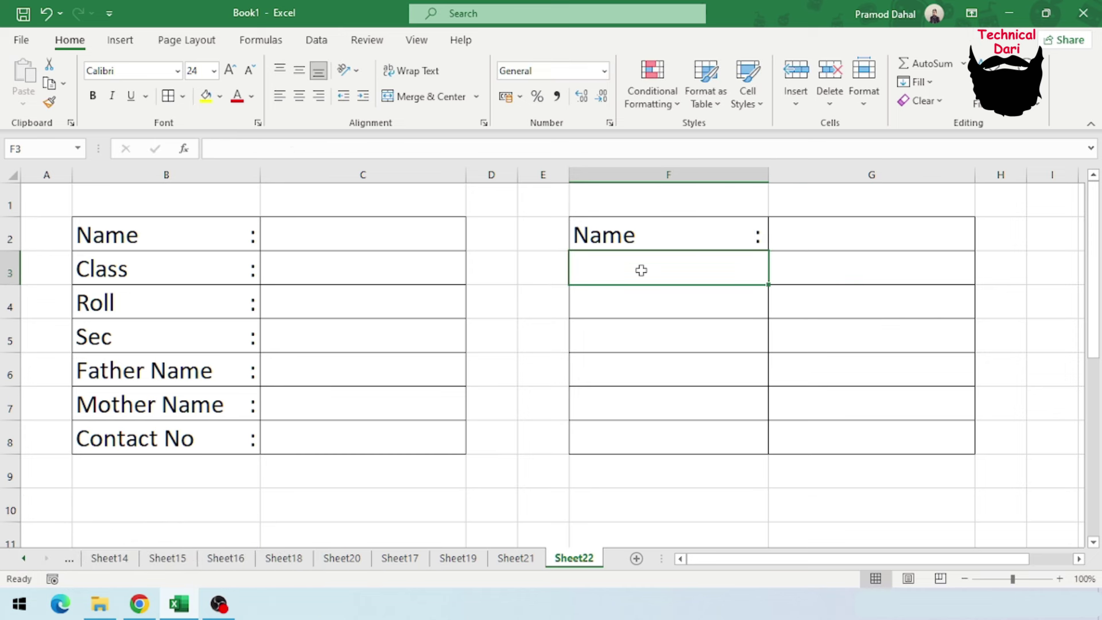
double_click(641, 270)
text(jkjhkj                              :)
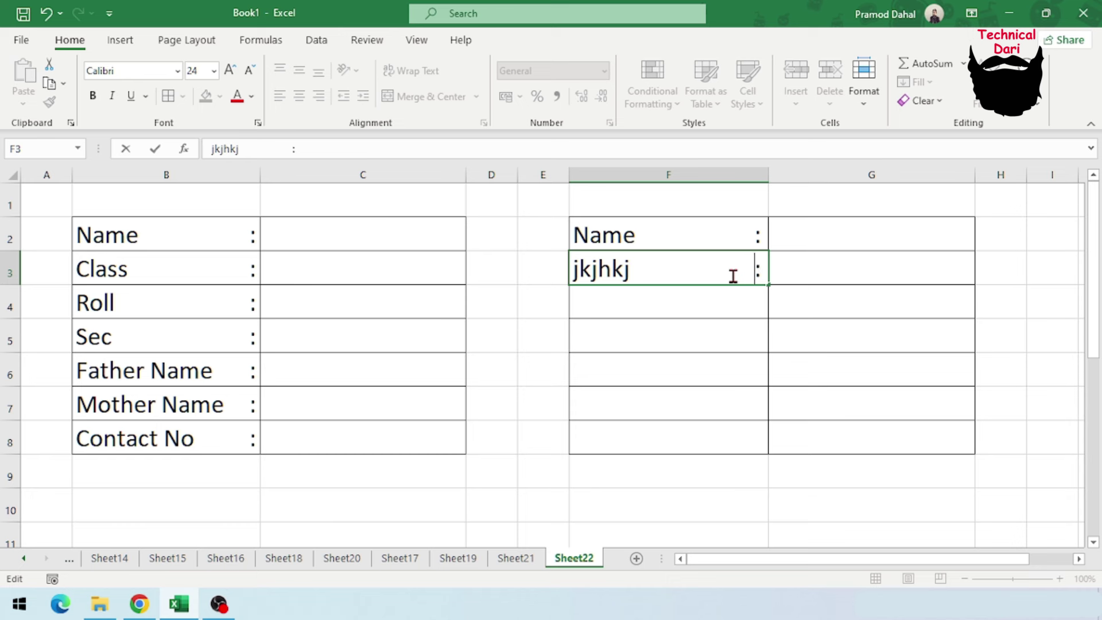
Clear the trial entries in column F and type Name, Class and Roll NO into F2–F4.
click(643, 298)
drag(652, 246, 755, 433)
key(Delete)
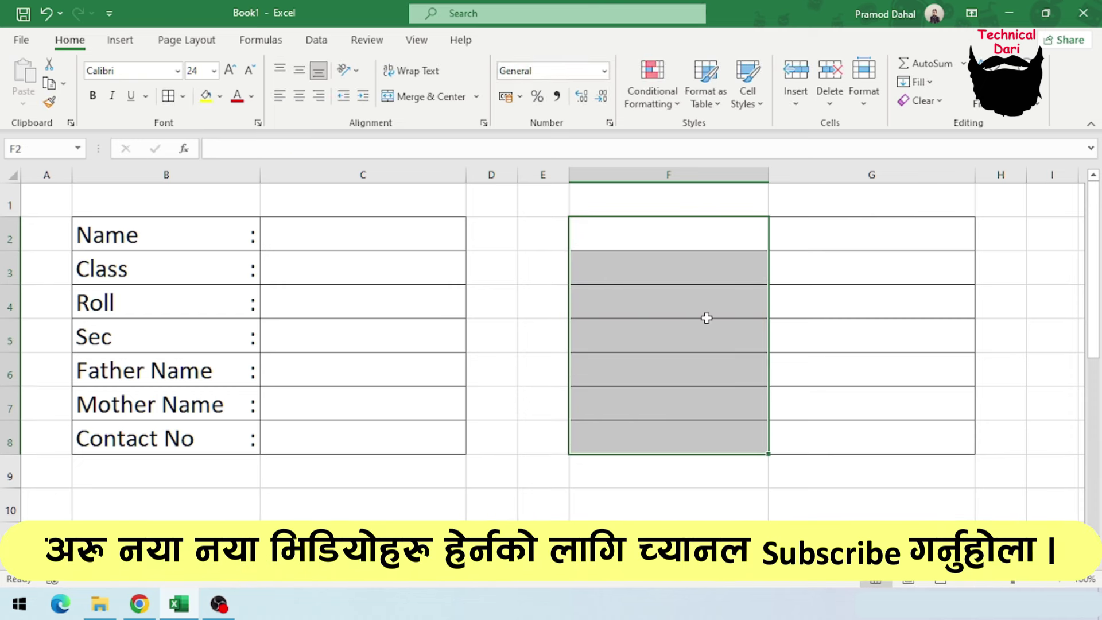
text(Name)
key(Return)
text(Class)
key(Return)
text(Roll NO)
key(Down)
key(Down)
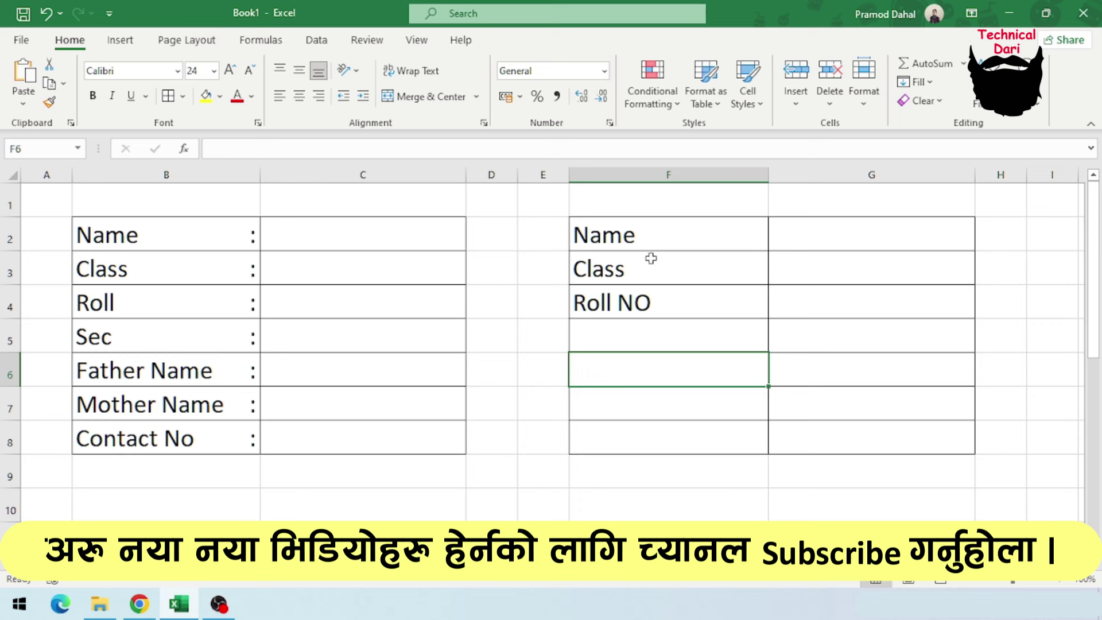
Select the label range F2 to F8.
drag(671, 229, 676, 438)
drag(654, 232, 654, 310)
drag(654, 244, 686, 443)
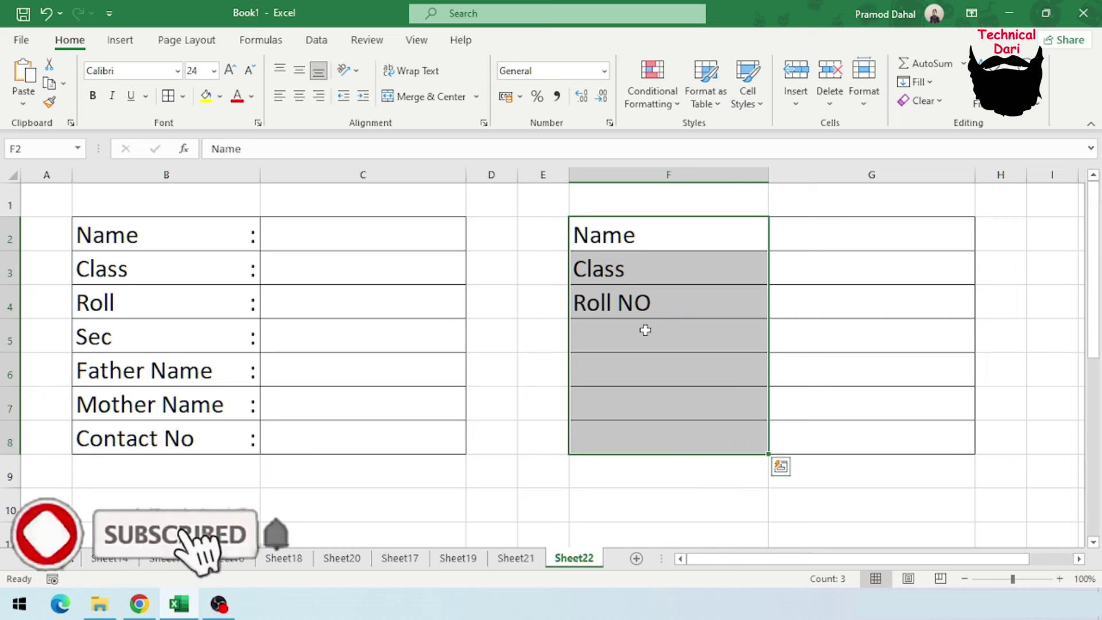
drag(639, 330, 657, 438)
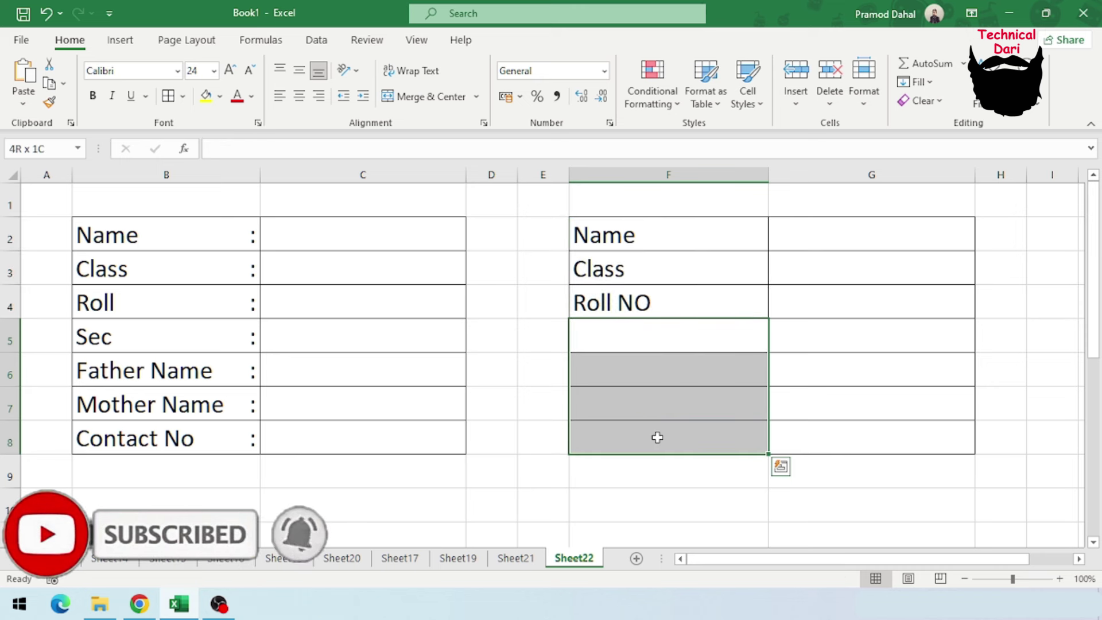
drag(679, 248, 680, 442)
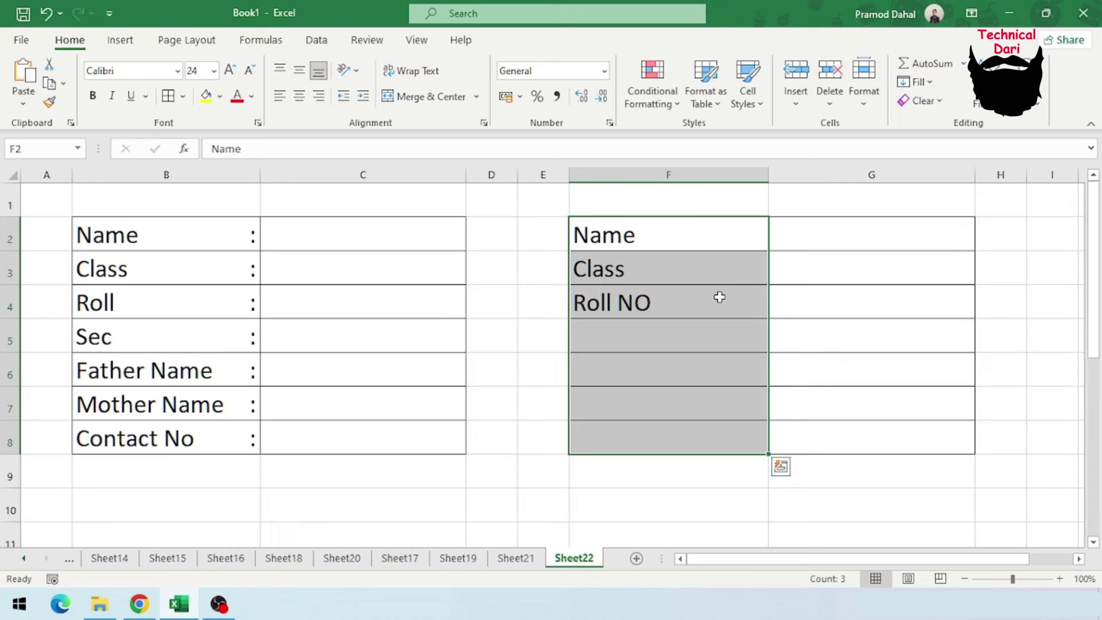
Replace the General format on F2:F8 with the custom number format '@* :'.
key(ctrl+1)
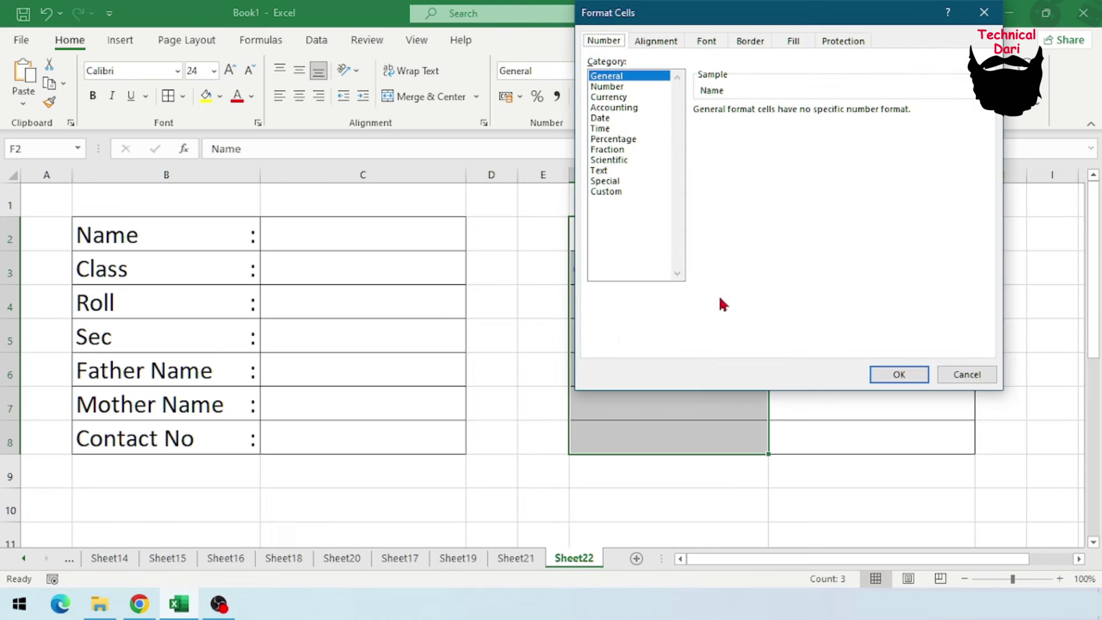
drag(768, 16, 496, 124)
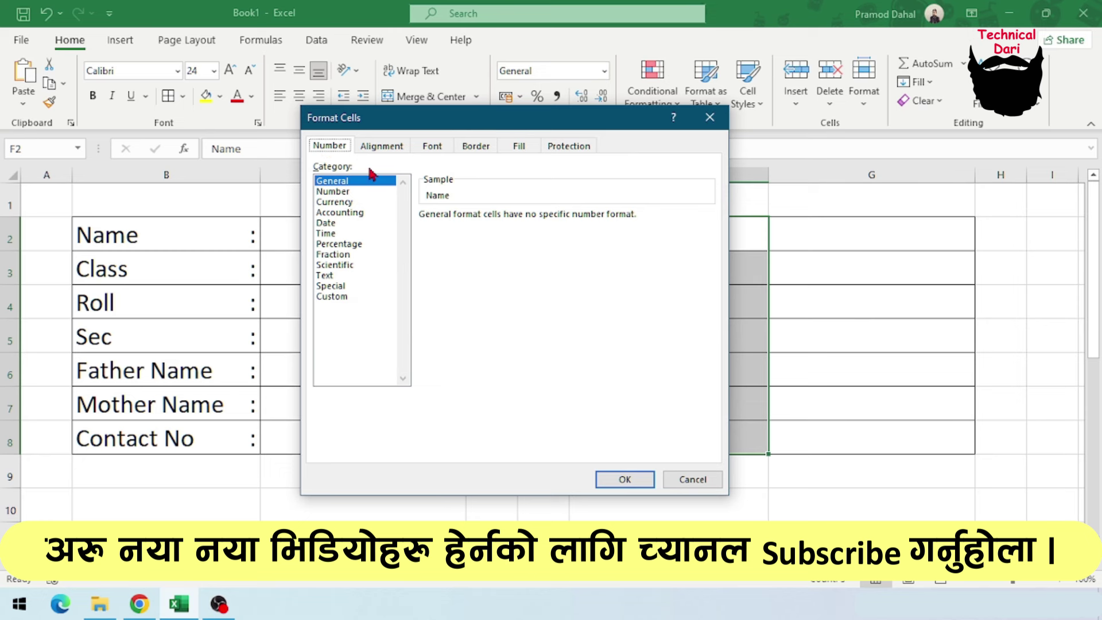
click(382, 148)
click(432, 148)
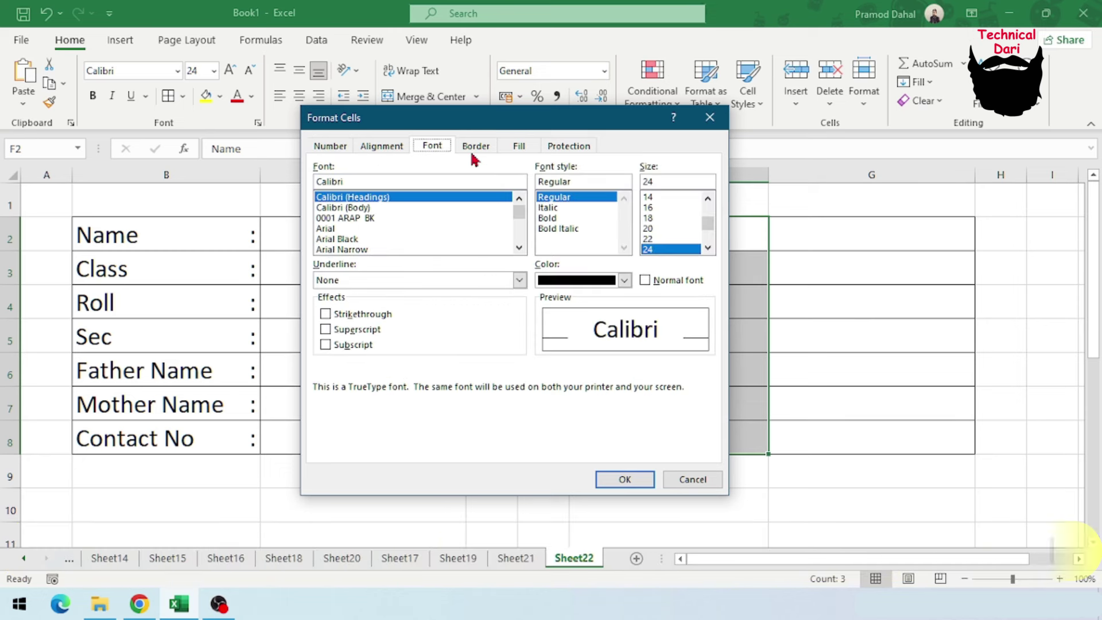
click(329, 148)
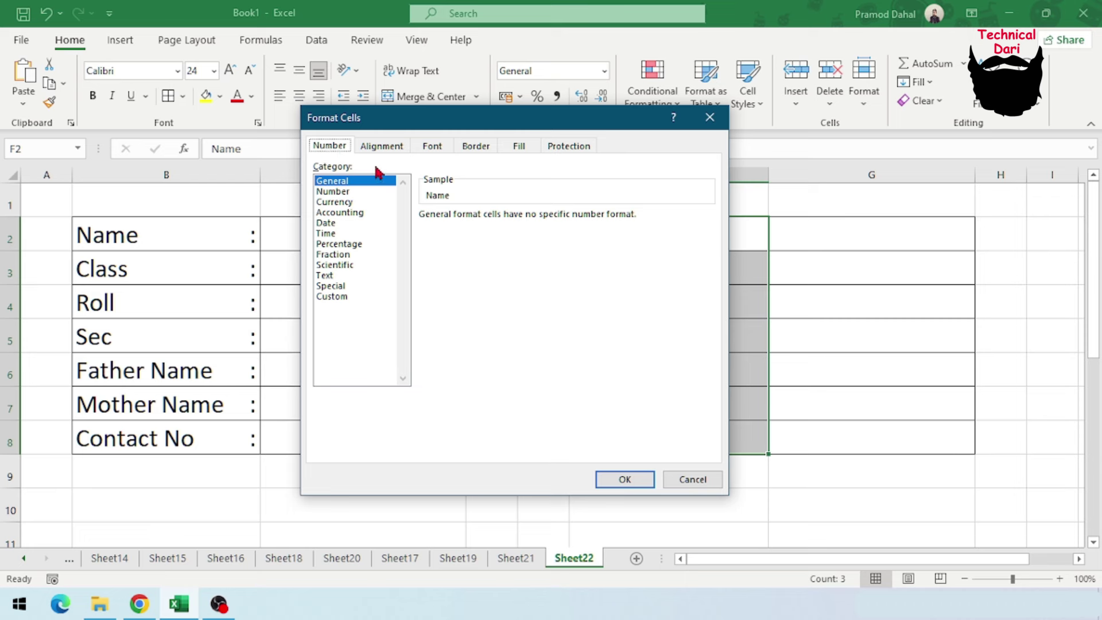
click(335, 297)
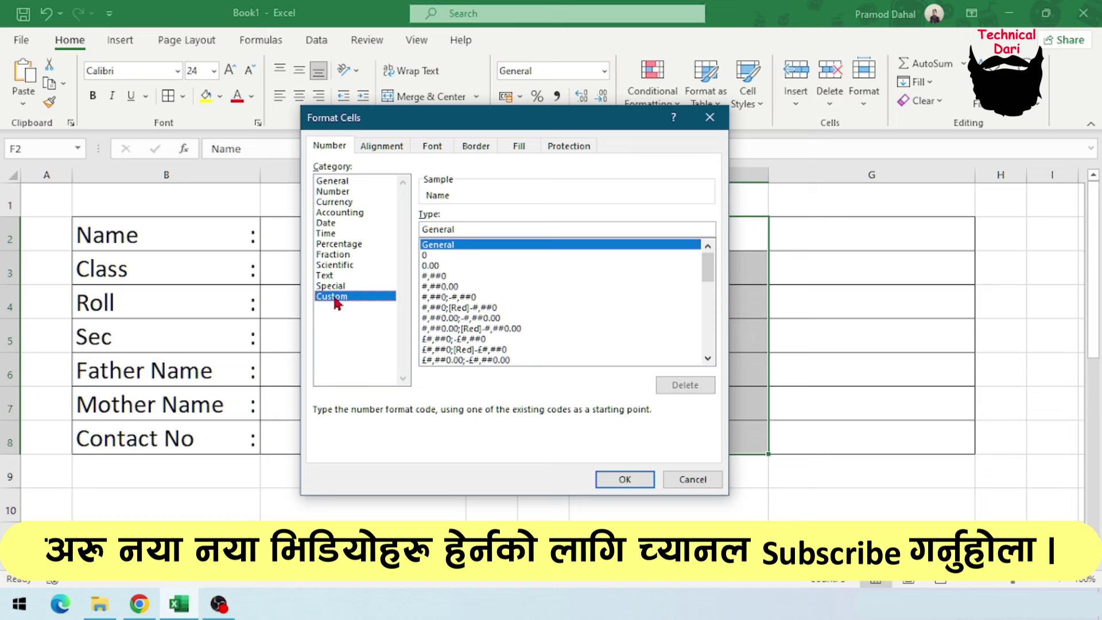
double_click(470, 233)
key(BackSpace)
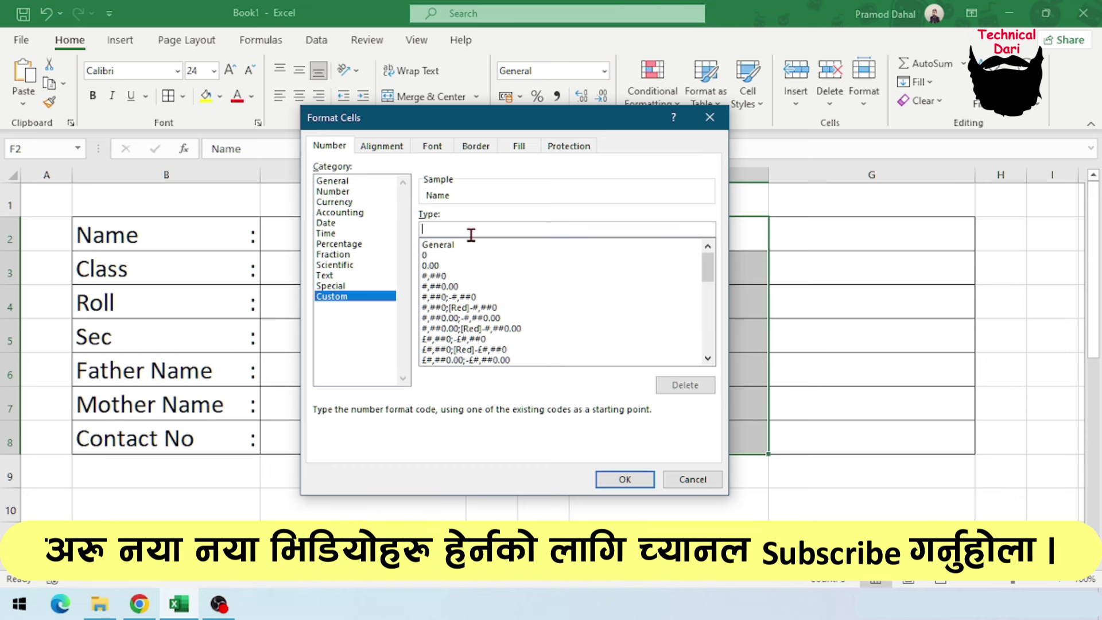
text(@)
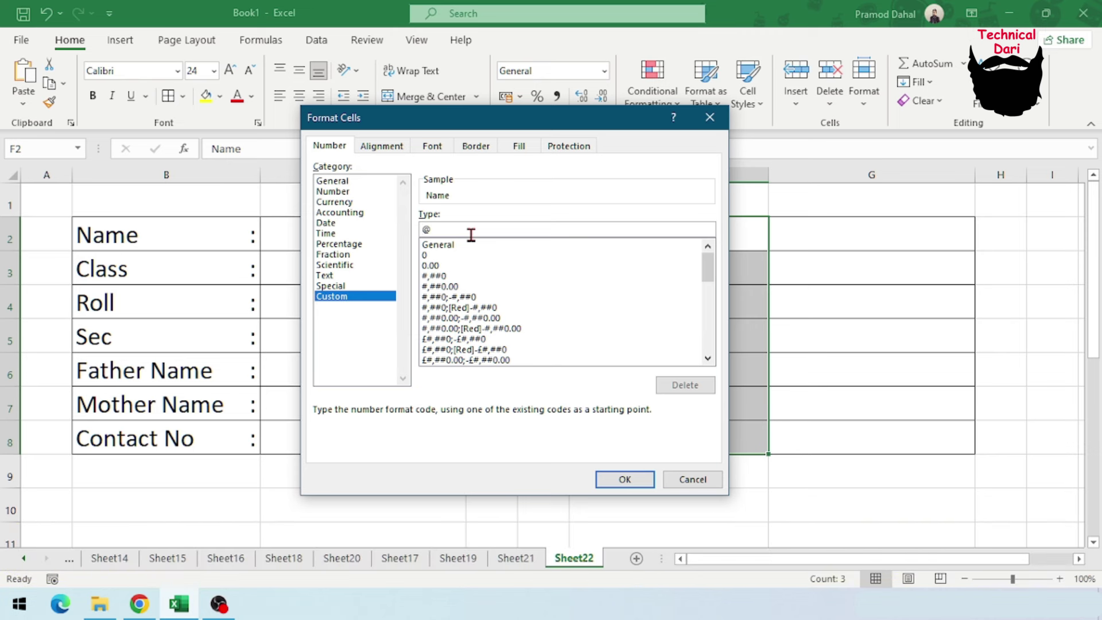
text(*)
text( :)
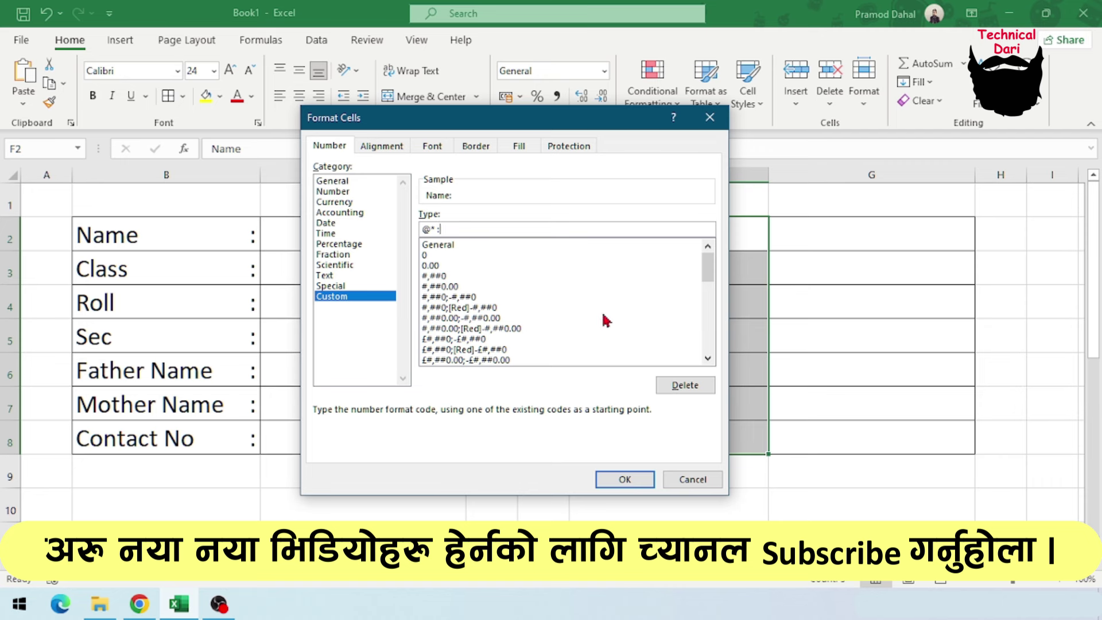
click(625, 479)
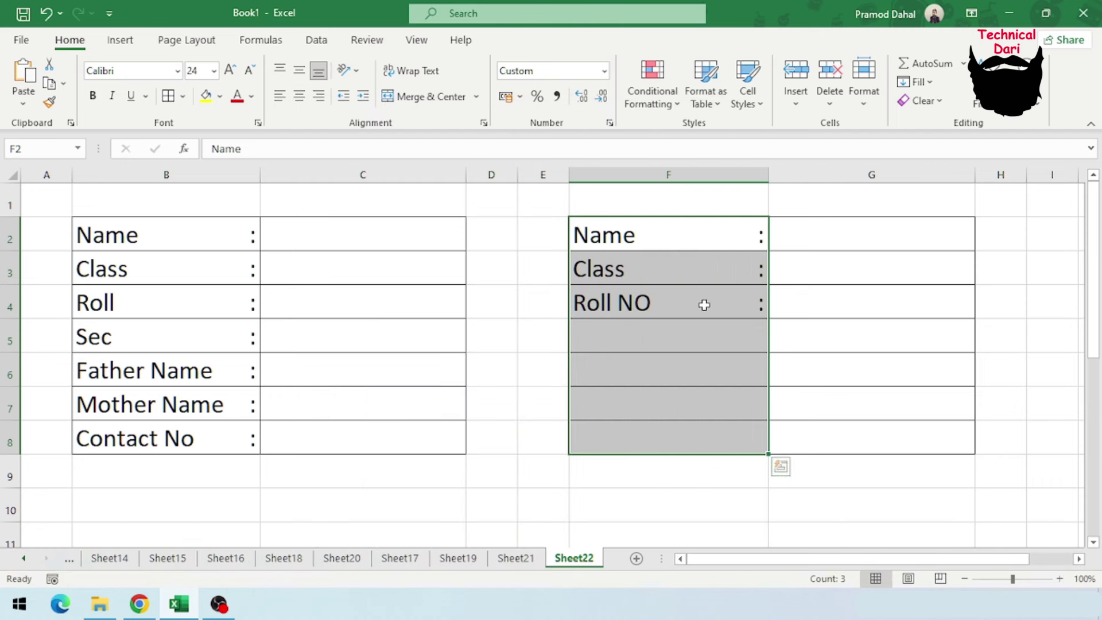
Select F2:F4 and zoom the sheet to about 180% to show the right-edge colons.
drag(665, 229, 663, 301)
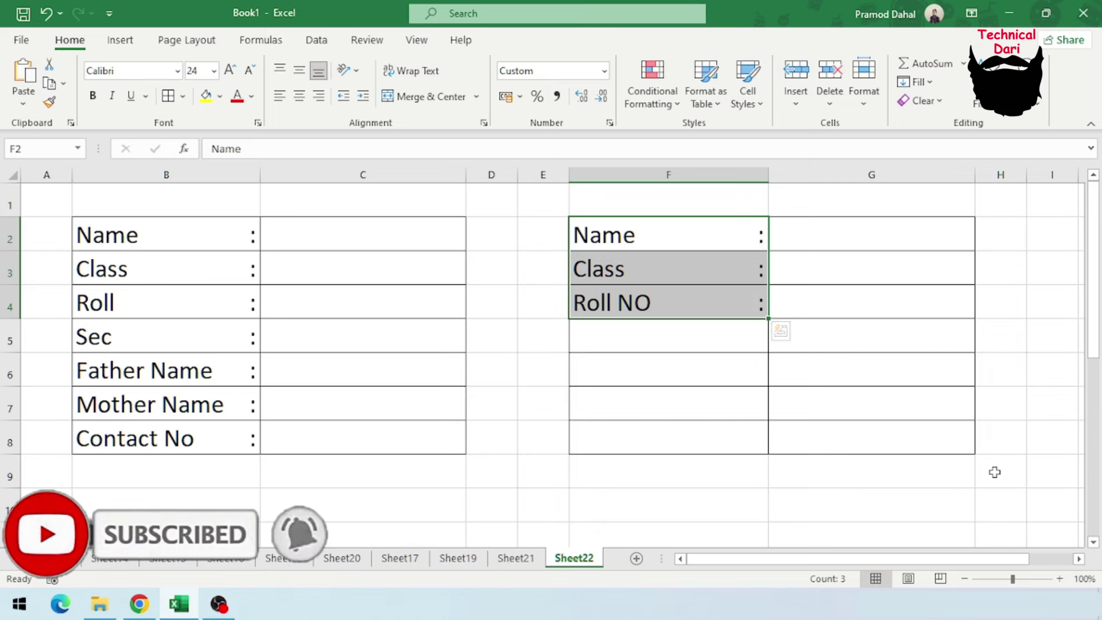
click(1059, 578)
click(1060, 578)
click(1060, 578)
click(1060, 579)
click(1060, 579)
click(1060, 579)
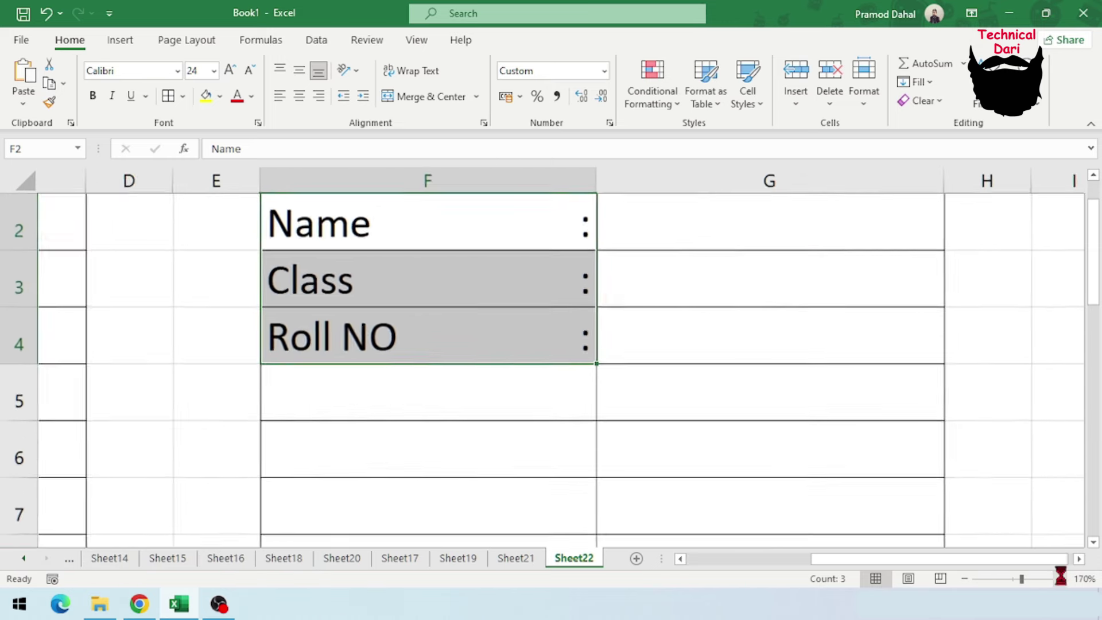
scroll(529, 290, up, 1)
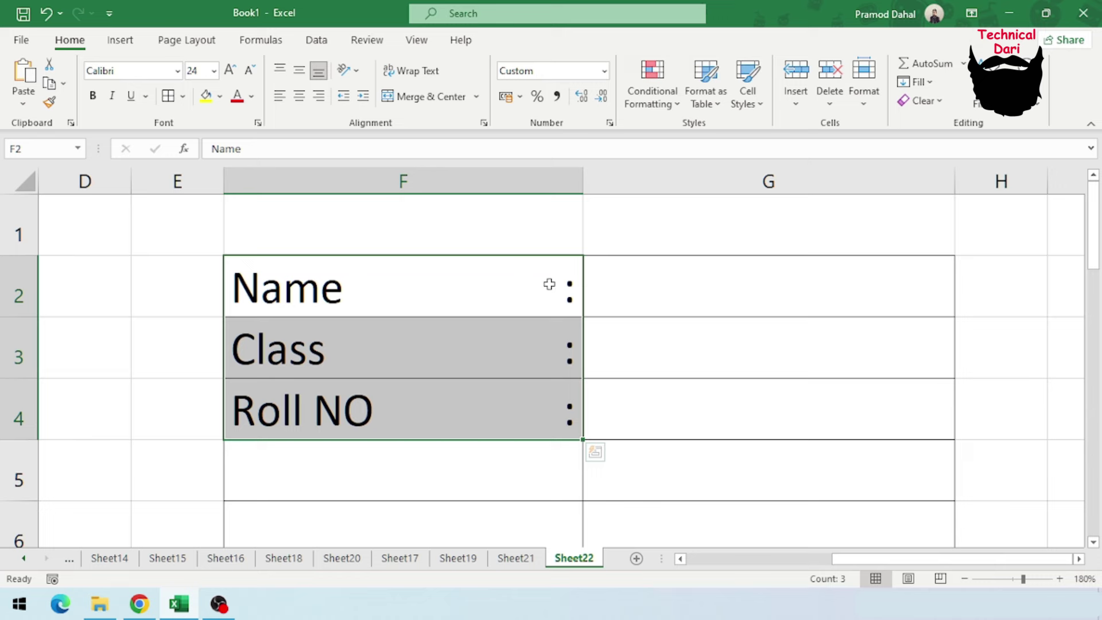
scroll(448, 455, down, 1)
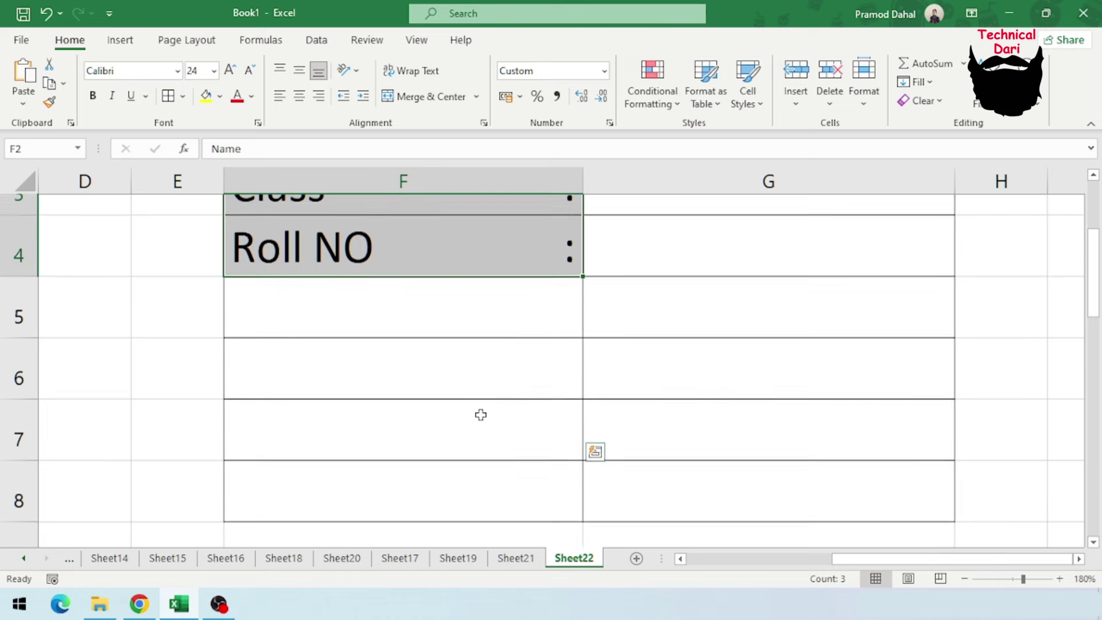
scroll(480, 414, up, 1)
drag(457, 283, 453, 484)
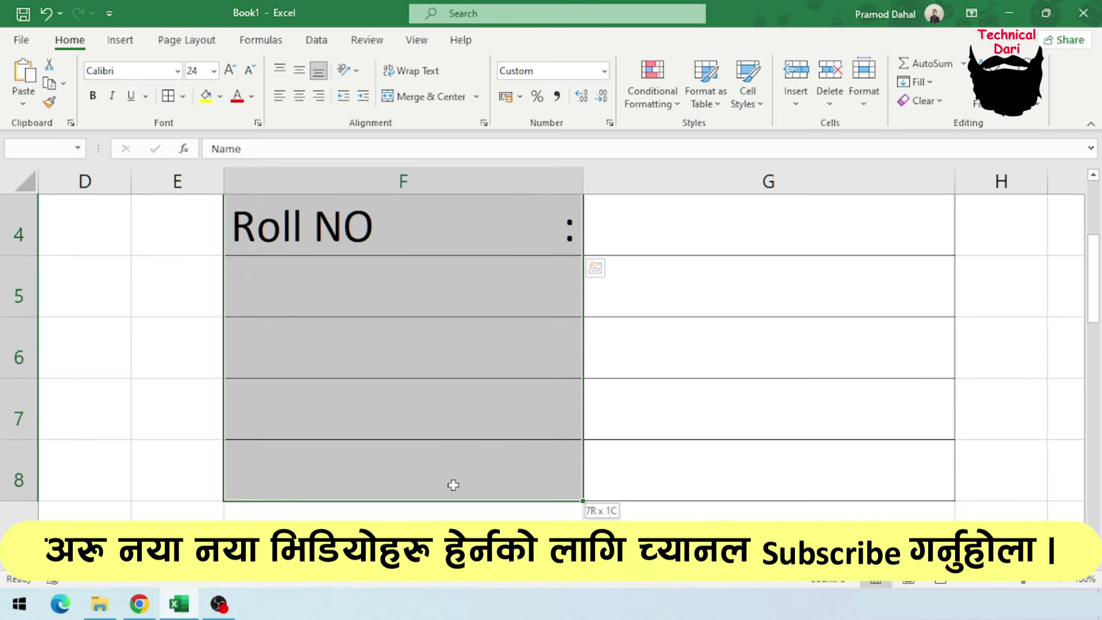
scroll(453, 450, up, 2)
scroll(452, 449, up, 1)
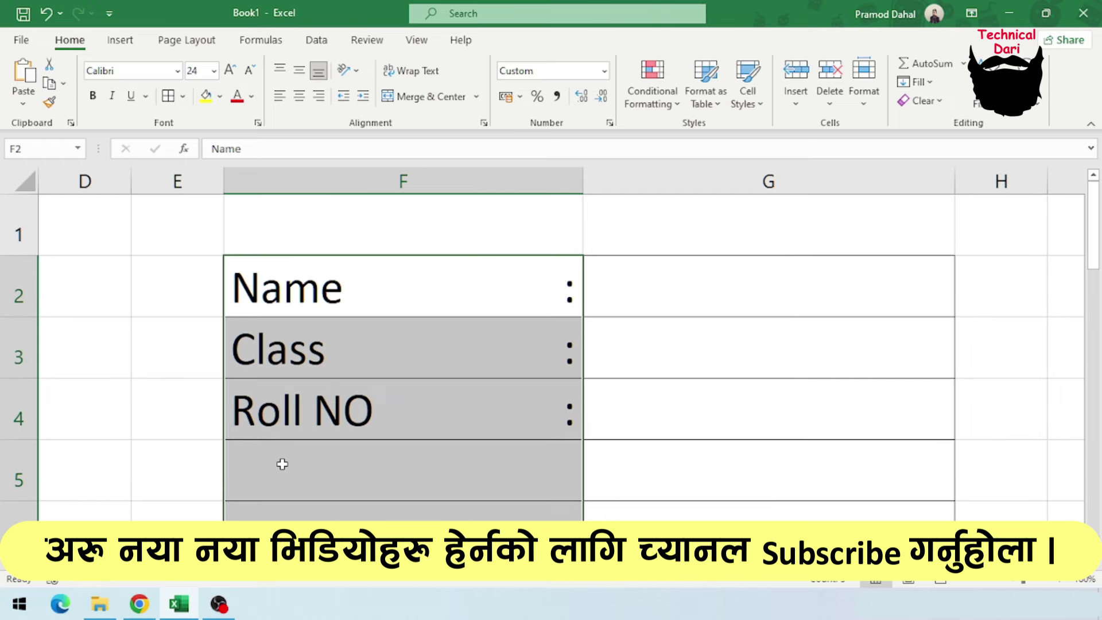
Type test labels 'hjkhkjhjkh' in F5 and 'kjhhjk' in F6, each gaining a right-edge colon.
click(282, 464)
text(hjkhkjhjkh)
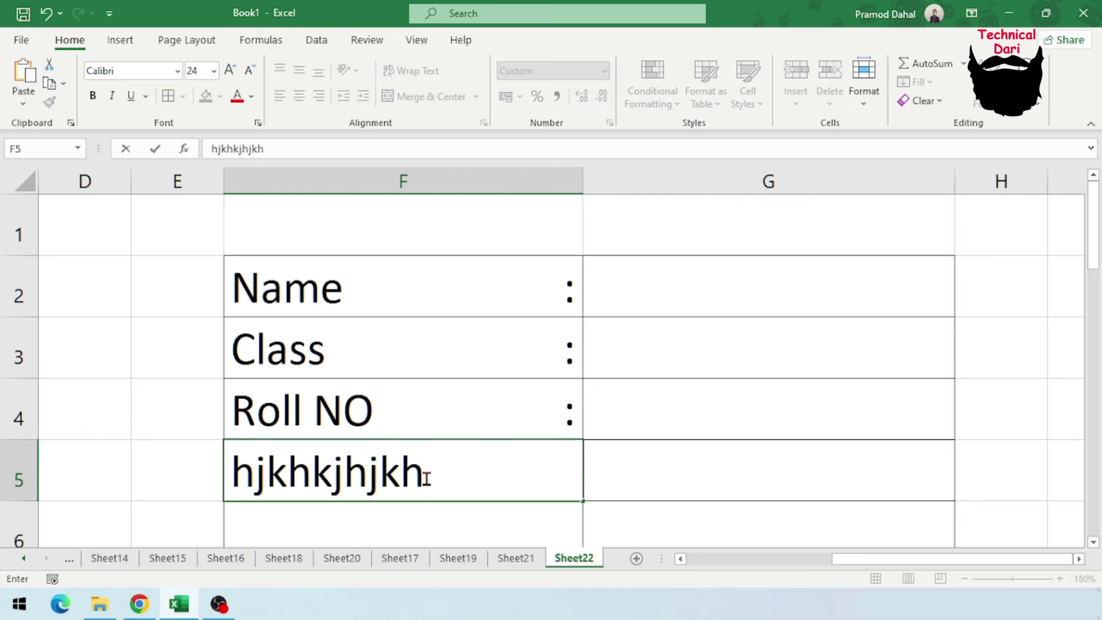
key(Return)
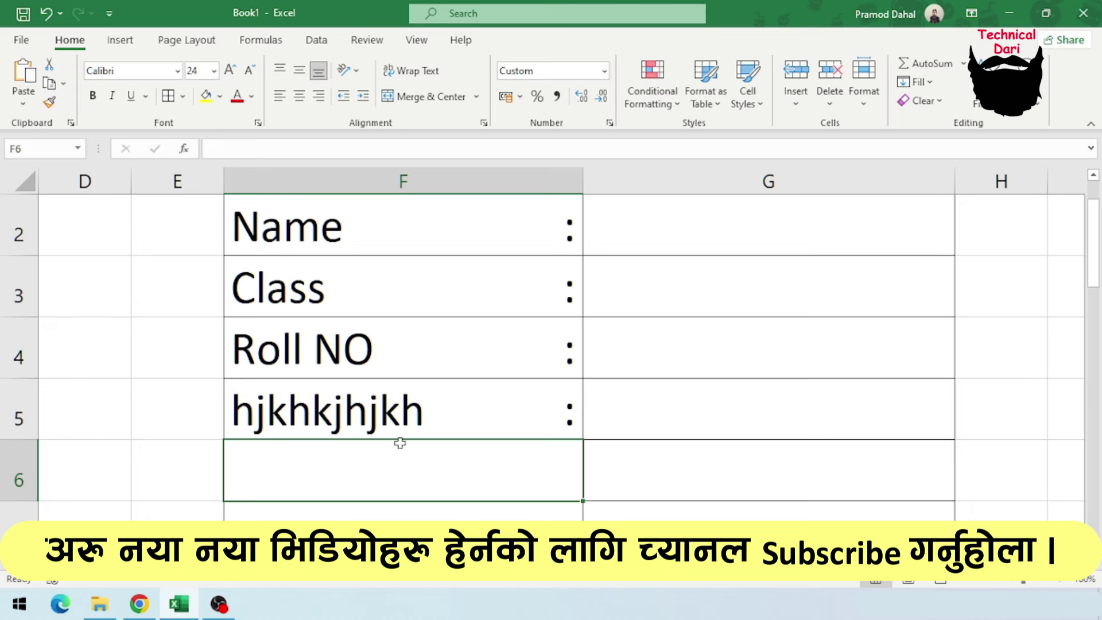
text(kjhhjk)
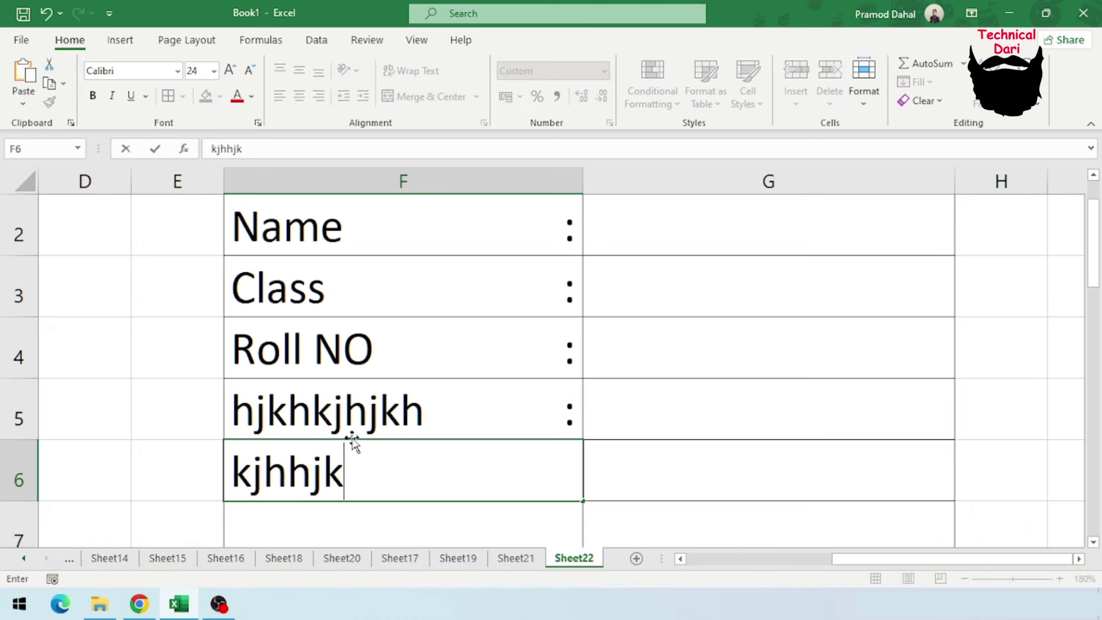
key(Return)
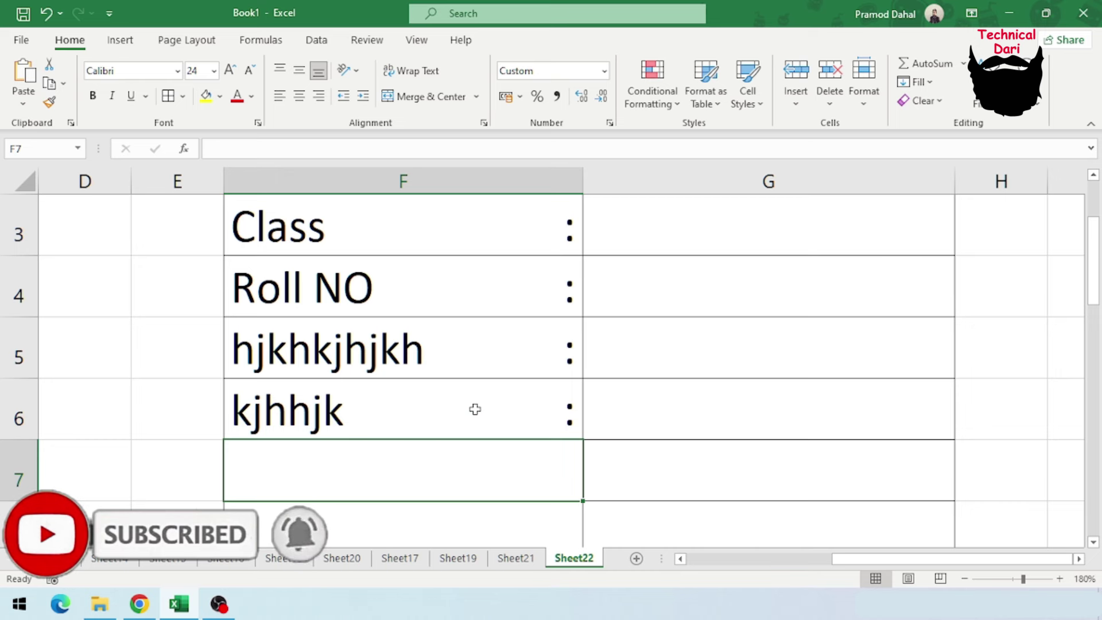
scroll(474, 406, up, 1)
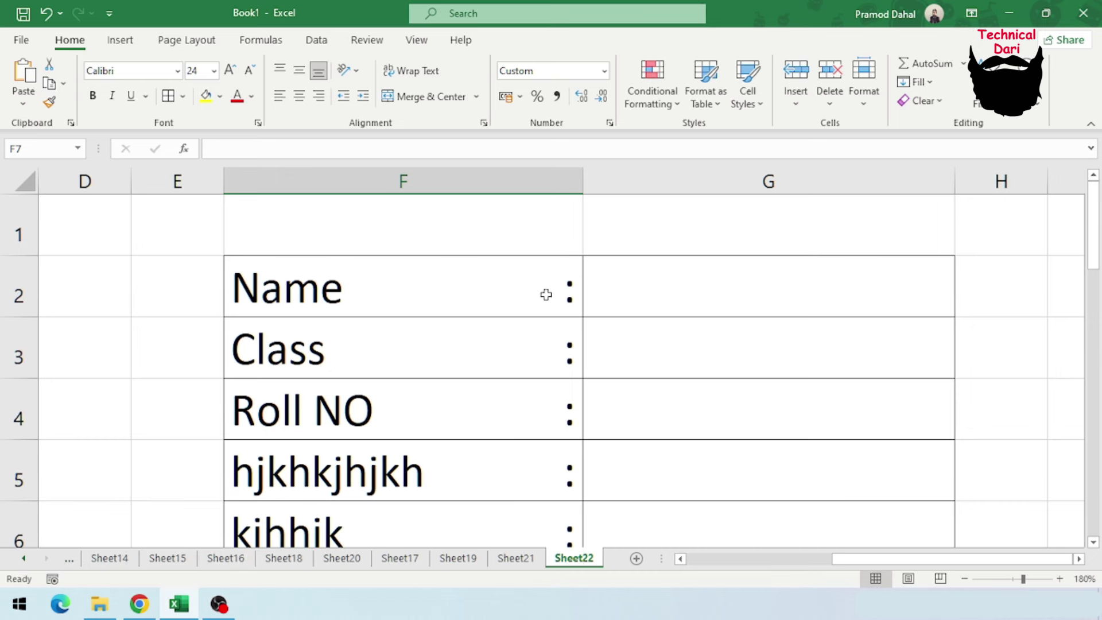